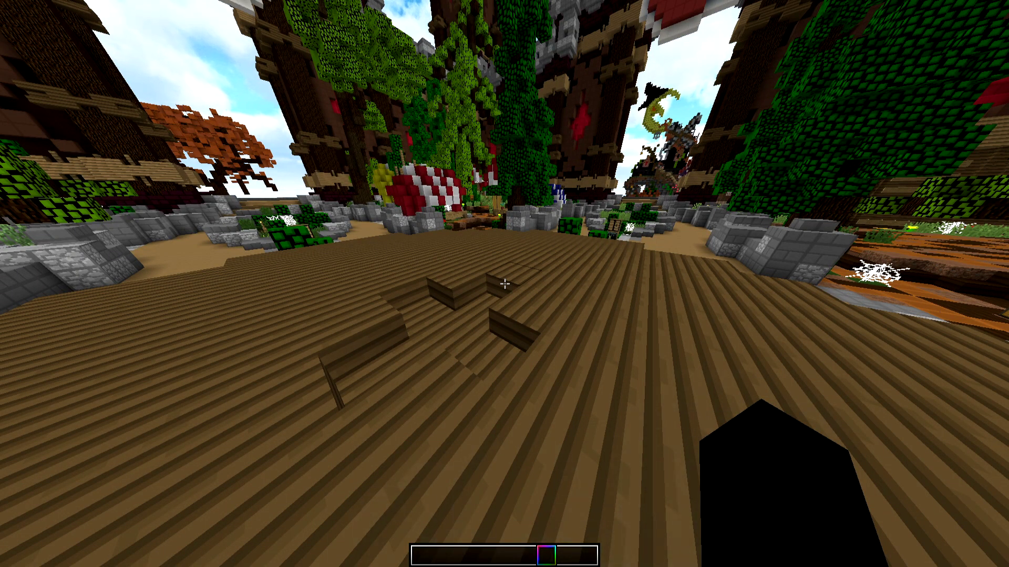
- Run /ee upload LEGENDARY in Minecraft chat and follow the generated web-panel token link
key(slash)
text(ee)
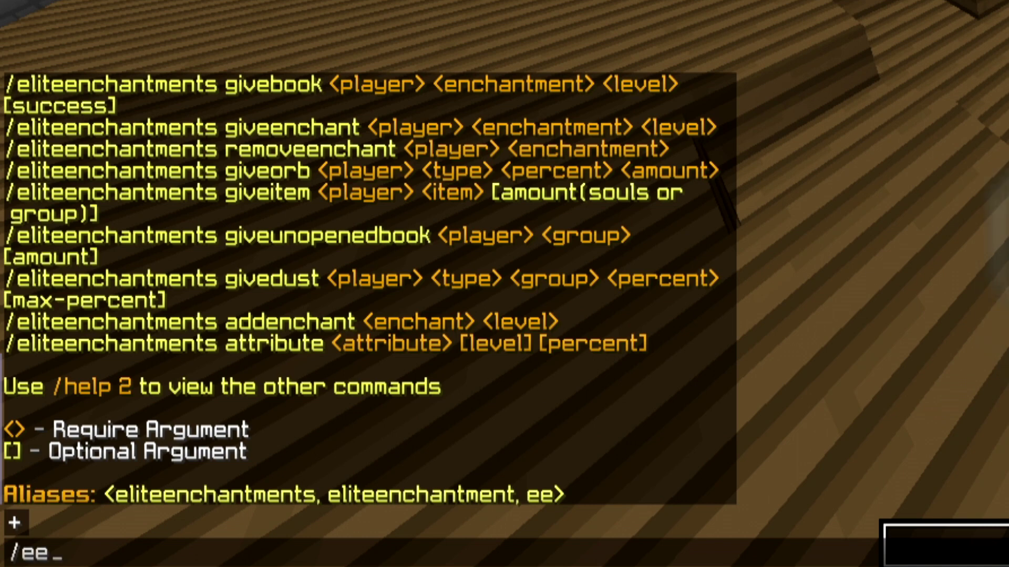
text( u)
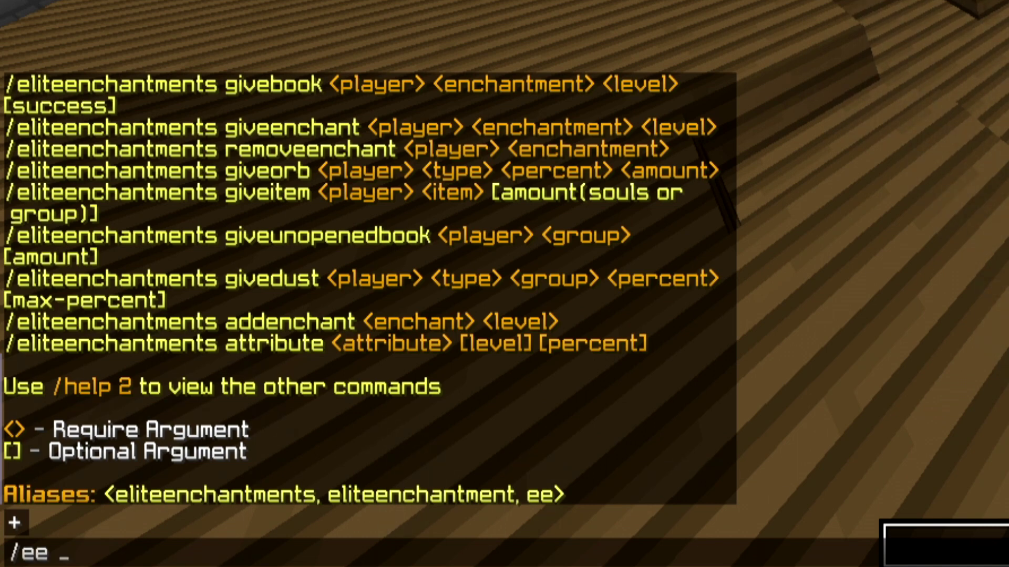
text(pload)
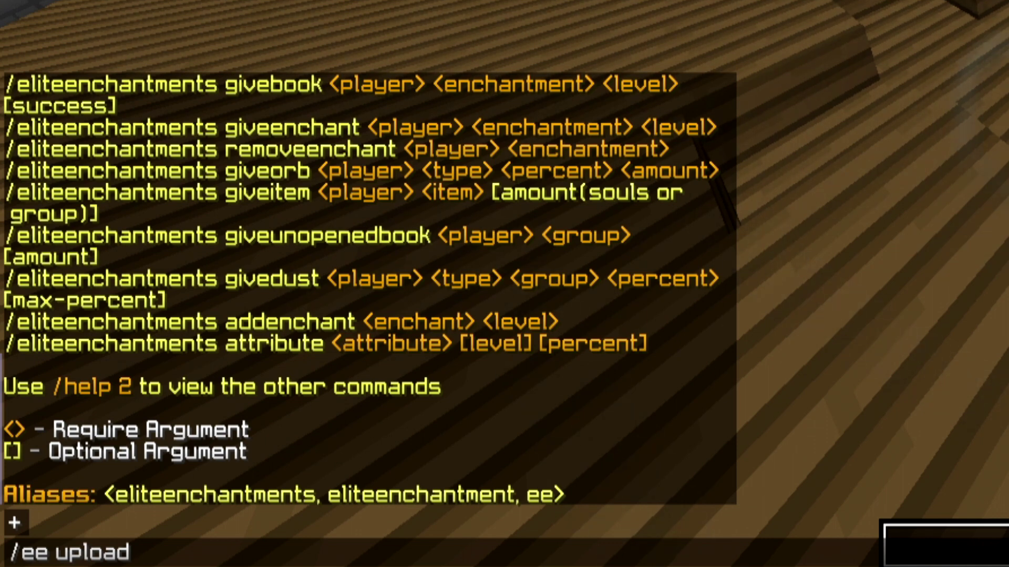
text(LEGENDARY)
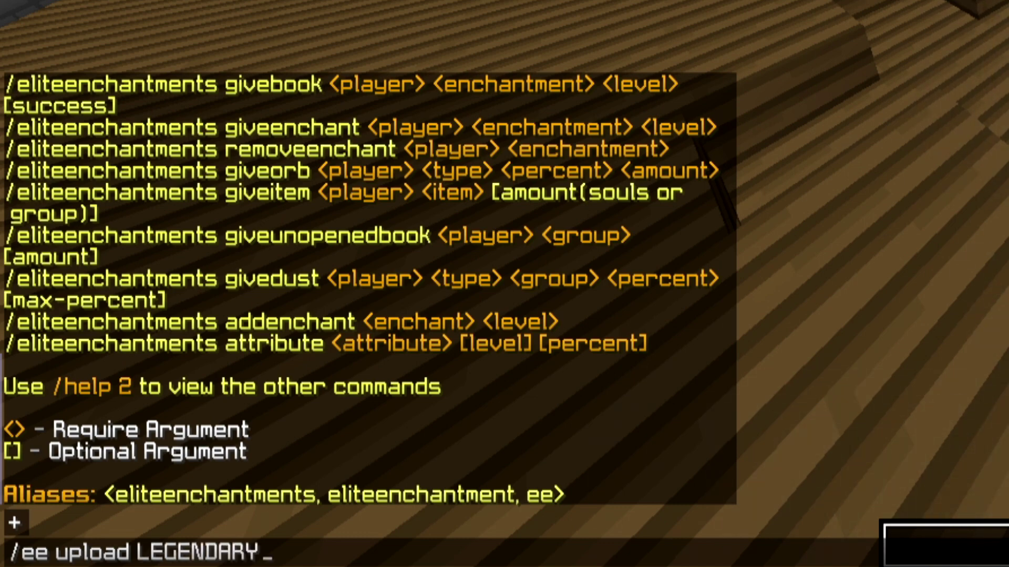
key(Return)
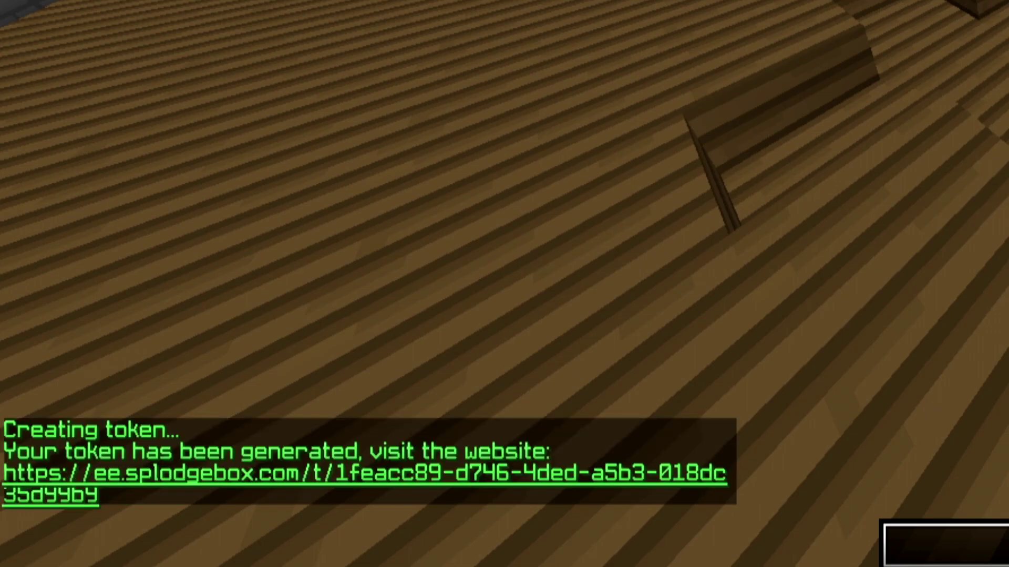
key(t)
click(425, 472)
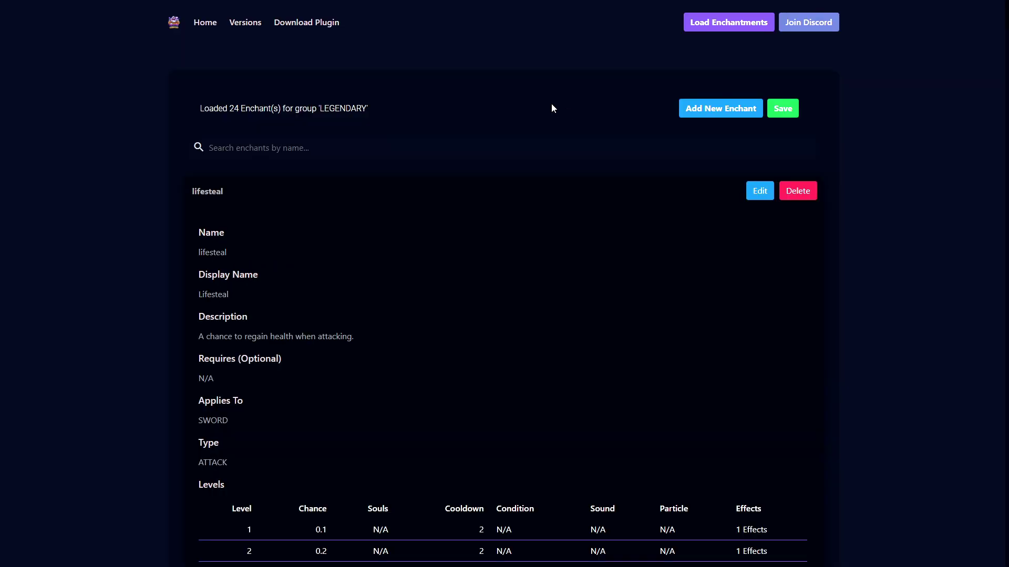
- Search the enchant list for 'gea', then clear the search to show all 24 enchants
click(209, 148)
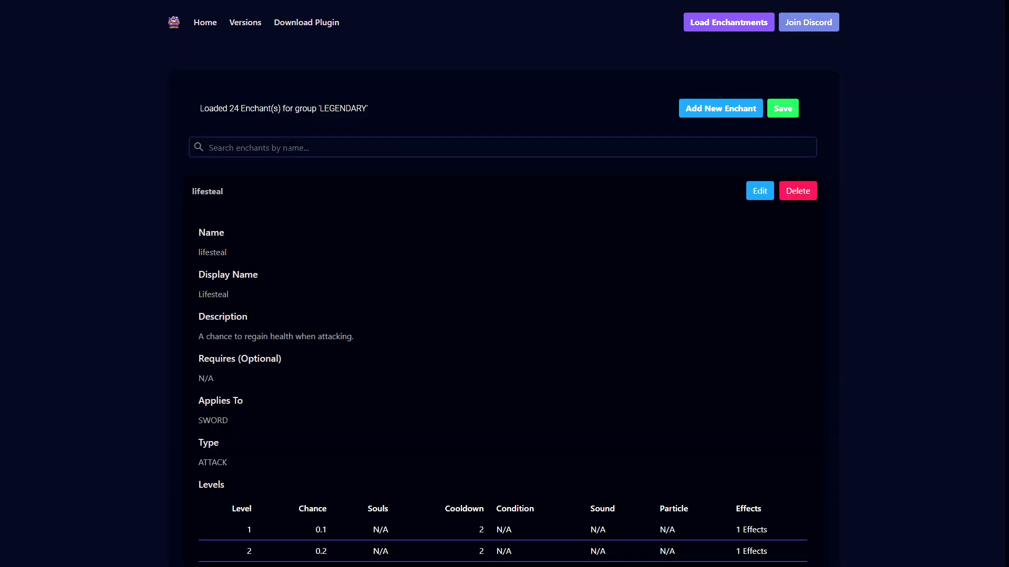
text(gears)
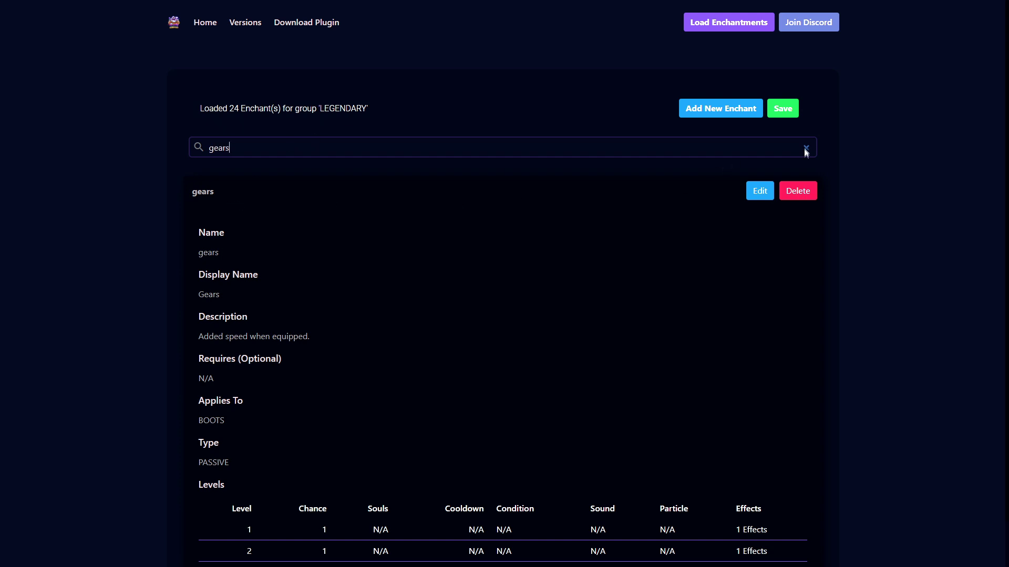
click(806, 148)
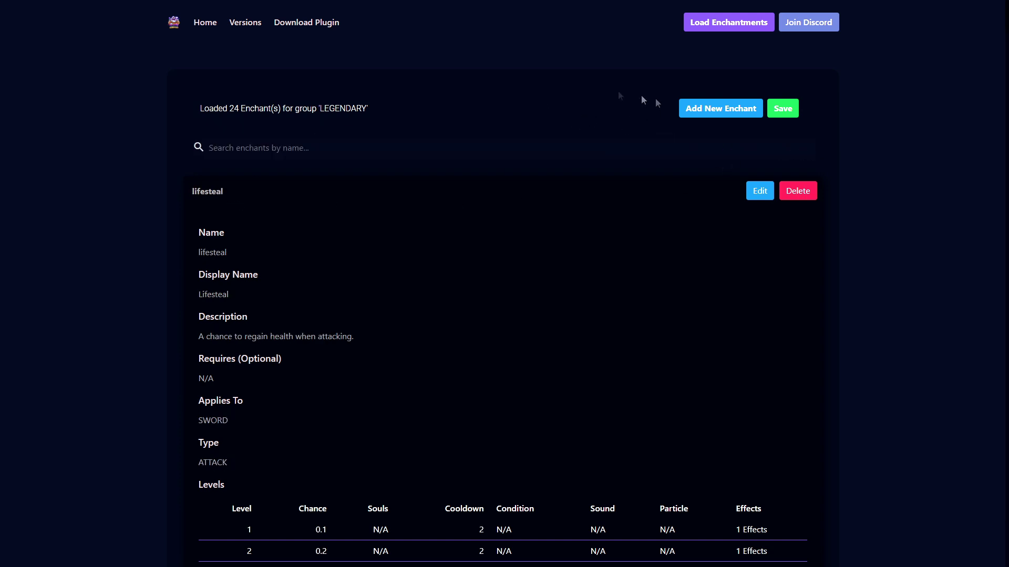
- Create a new enchant named 'test' with the description 'test for panel'
click(702, 108)
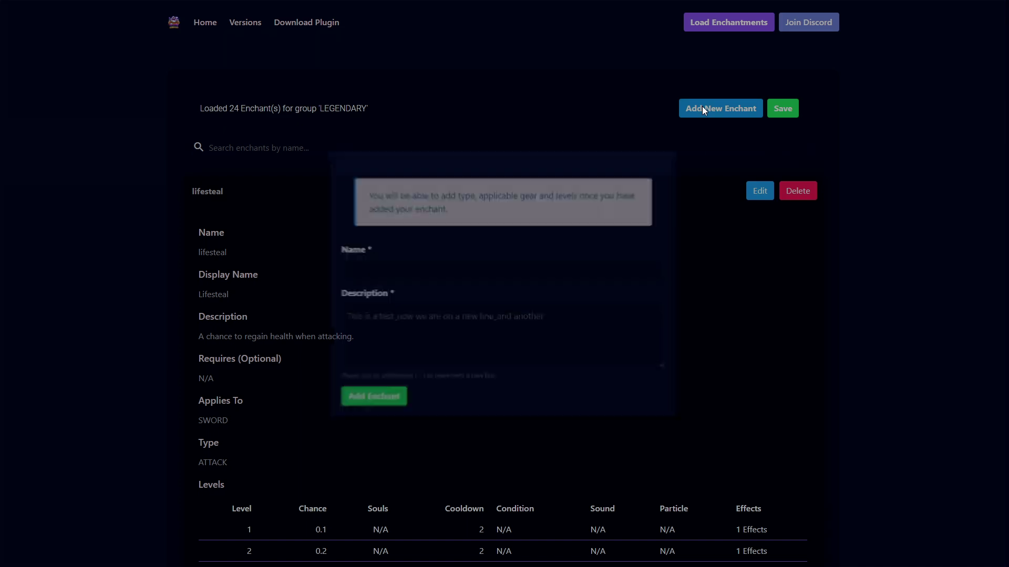
click(435, 269)
text(t)
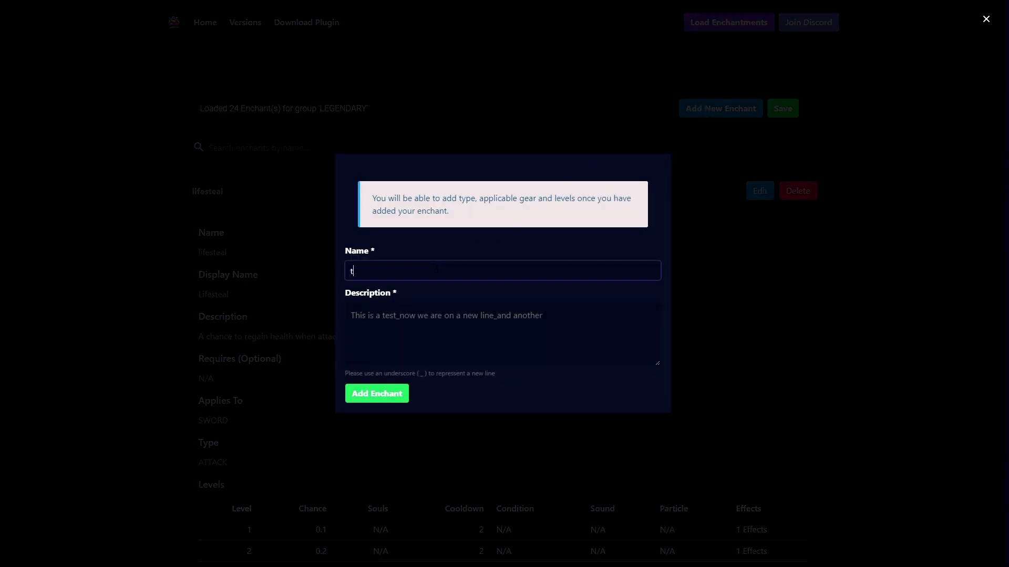
text(est)
key(Tab)
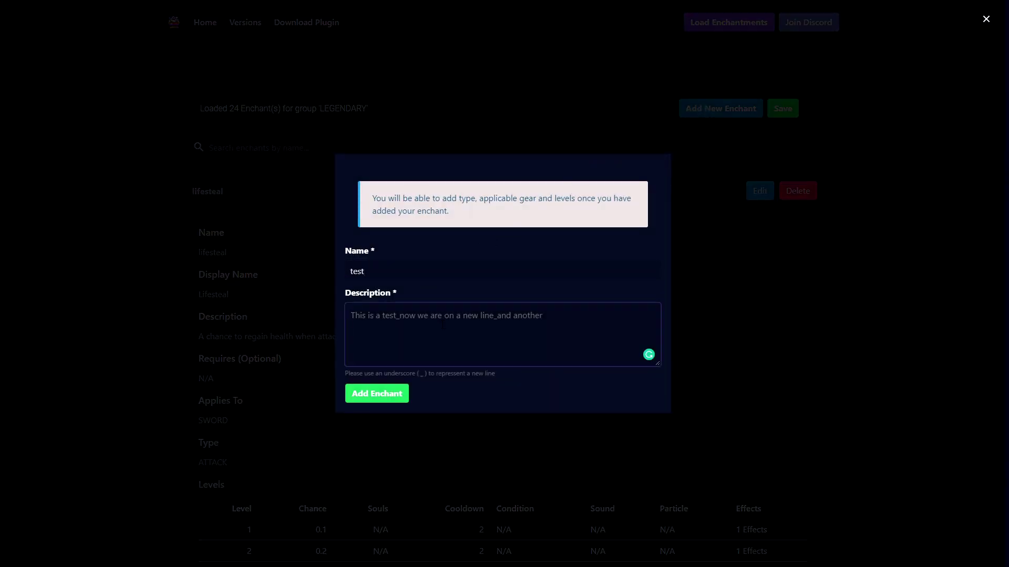
text(test f)
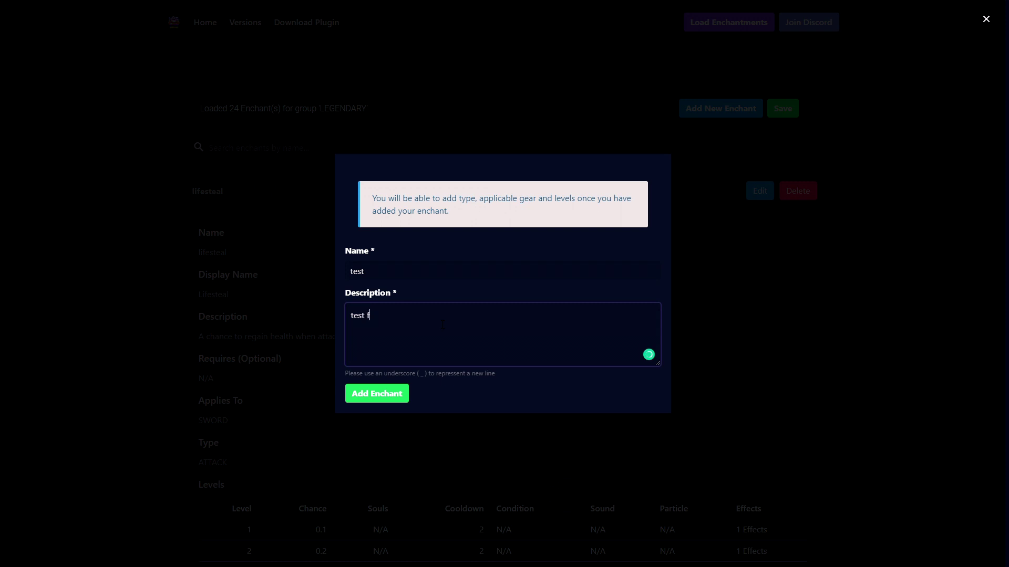
text(or panel)
click(389, 394)
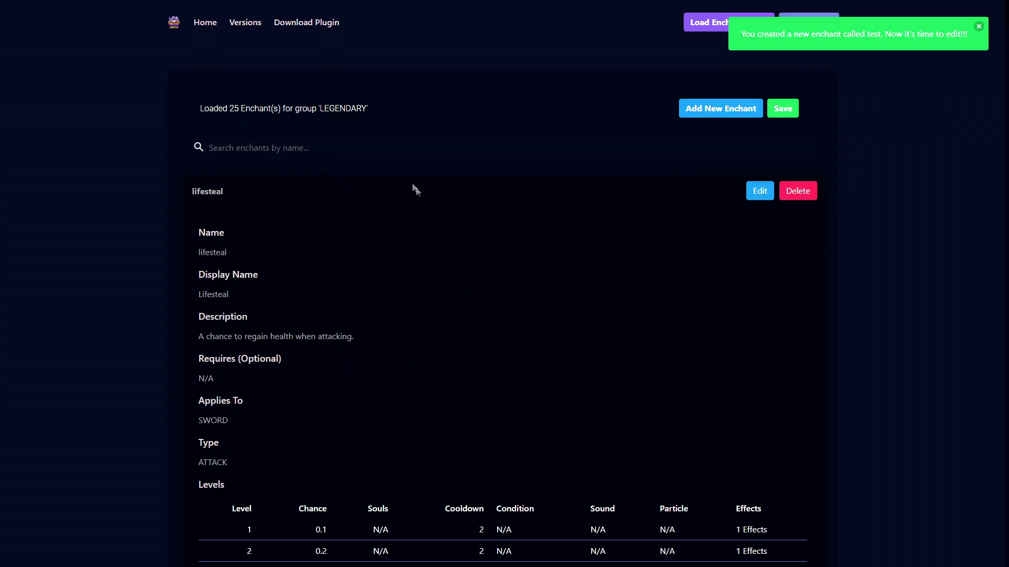
click(389, 149)
- Find the test enchant, open it for editing, and set its display name to 'Test'
text(test)
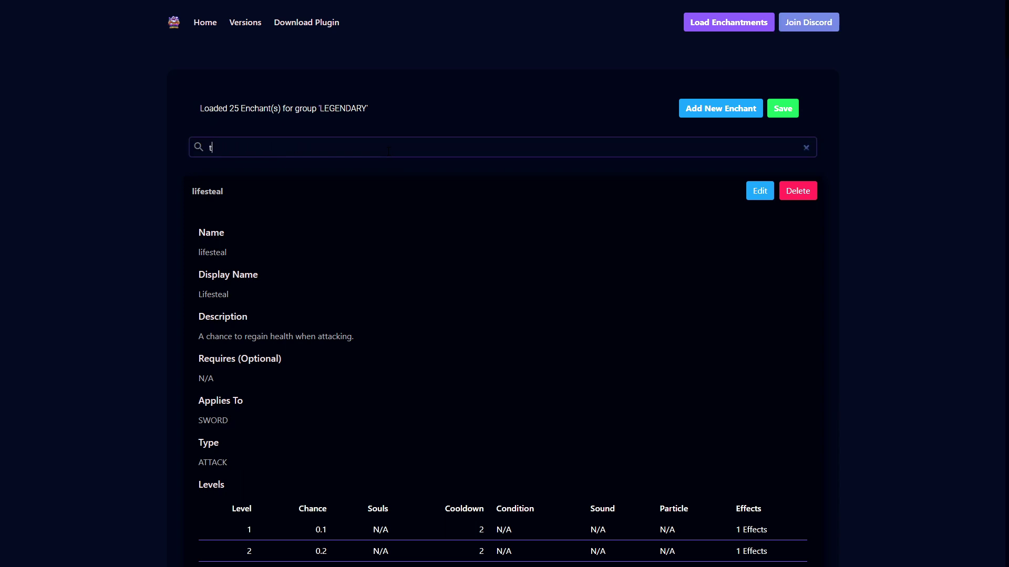
click(754, 197)
scroll(523, 233, down, 2)
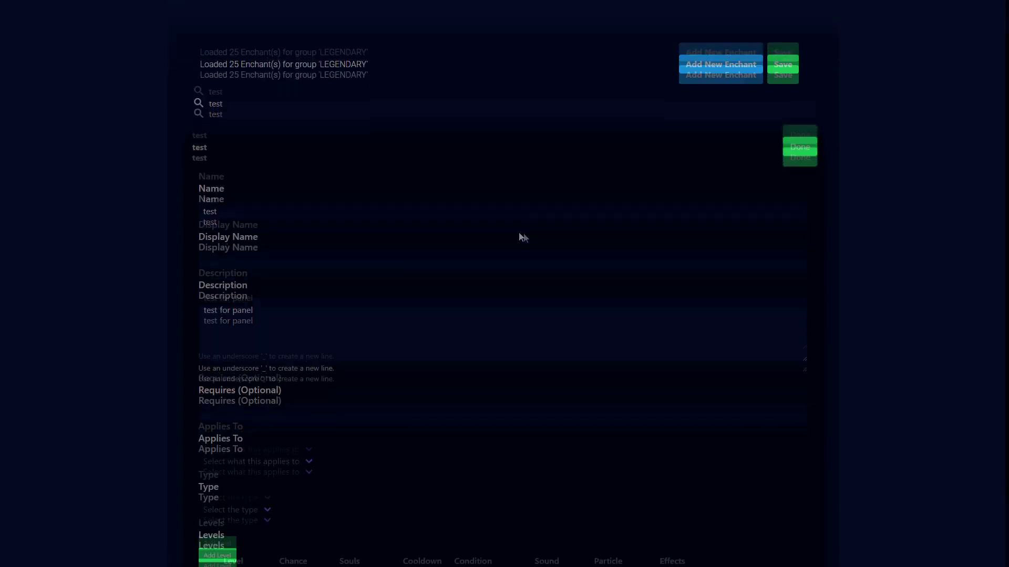
click(283, 183)
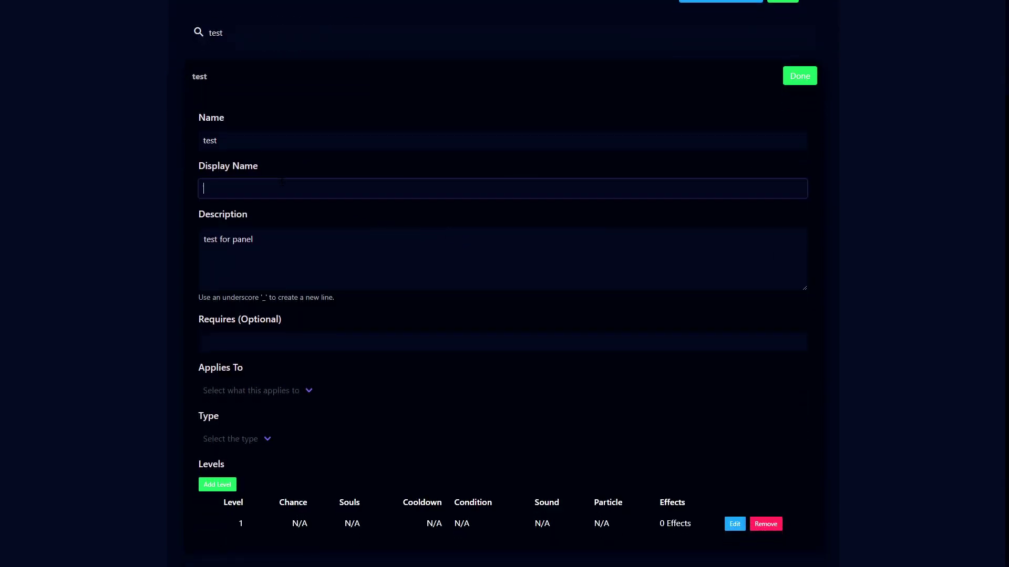
text(Test)
click(316, 216)
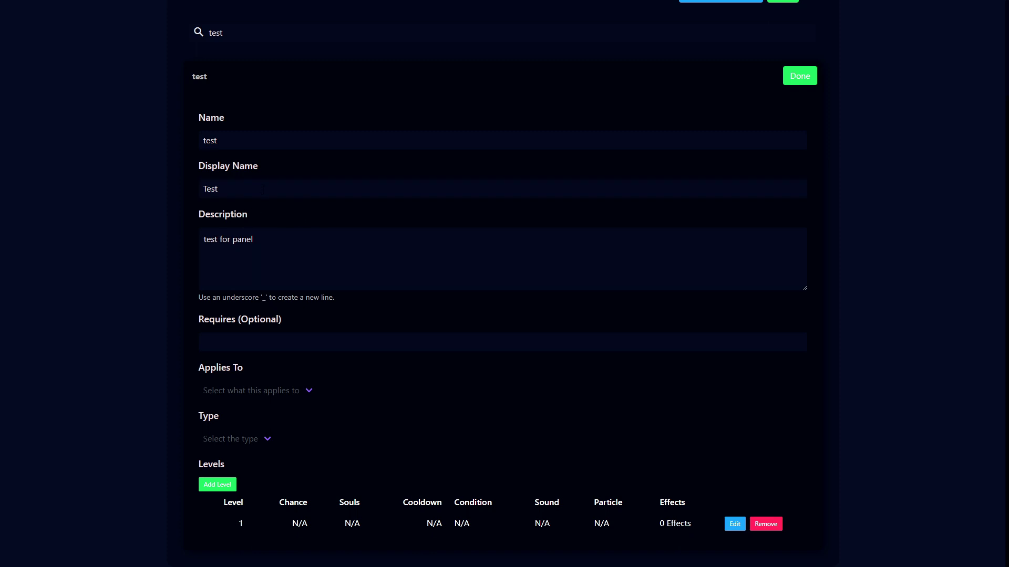
- Leave Requires blank and make the enchant apply to All Armor
click(296, 344)
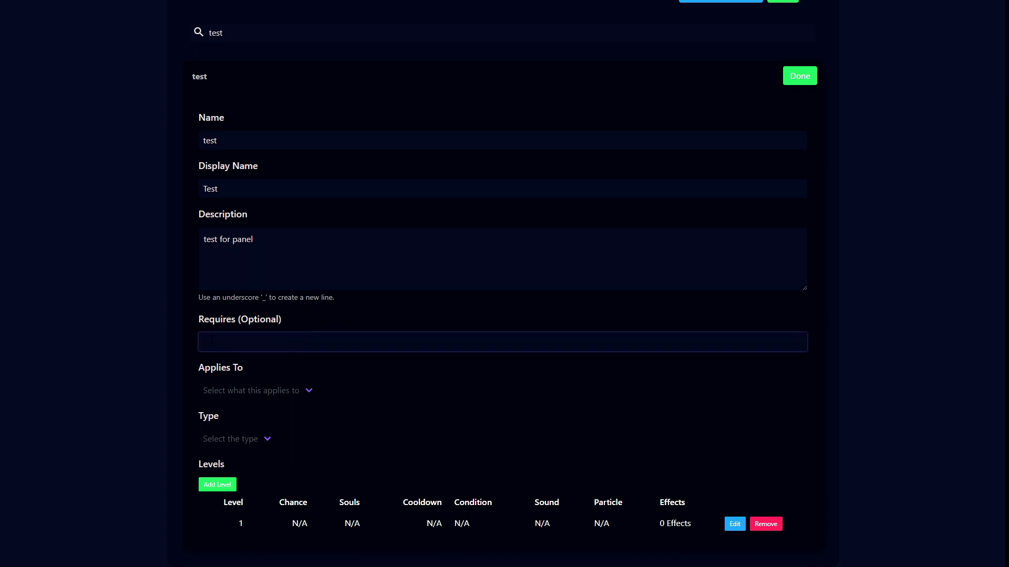
click(135, 322)
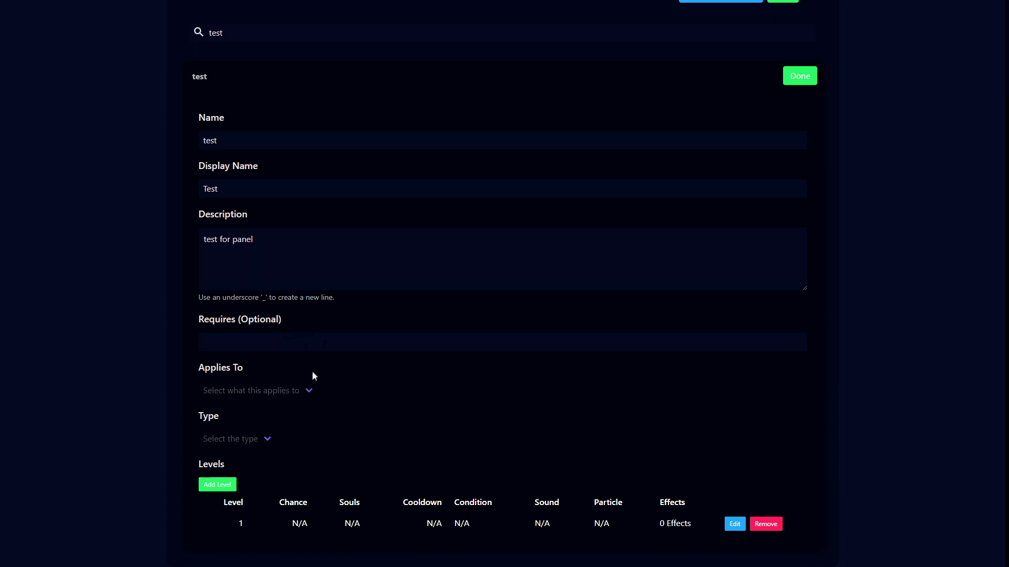
click(298, 395)
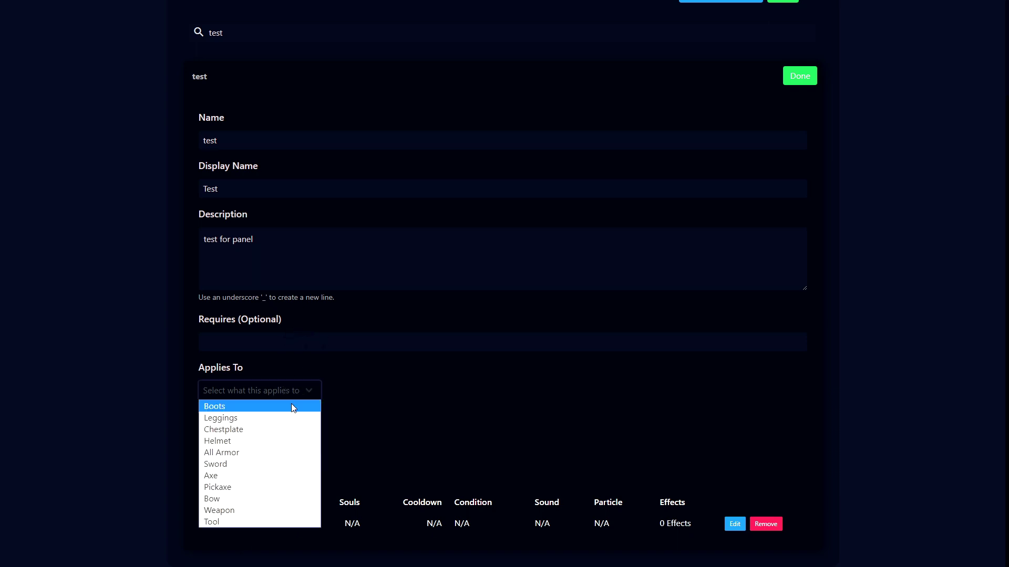
click(261, 453)
click(253, 394)
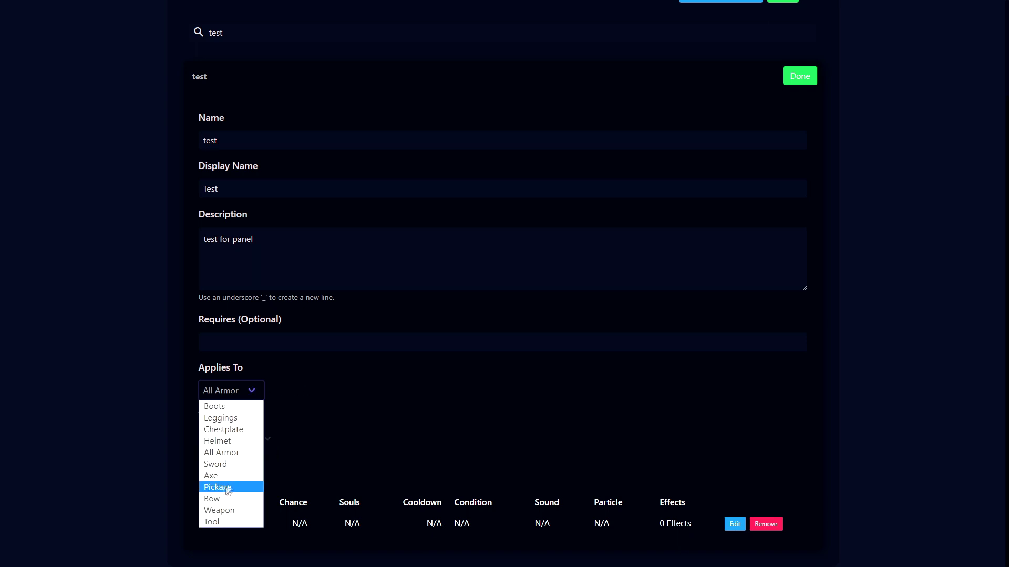
click(351, 415)
- Set the enchant type to Passive and open level 1's settings
click(244, 439)
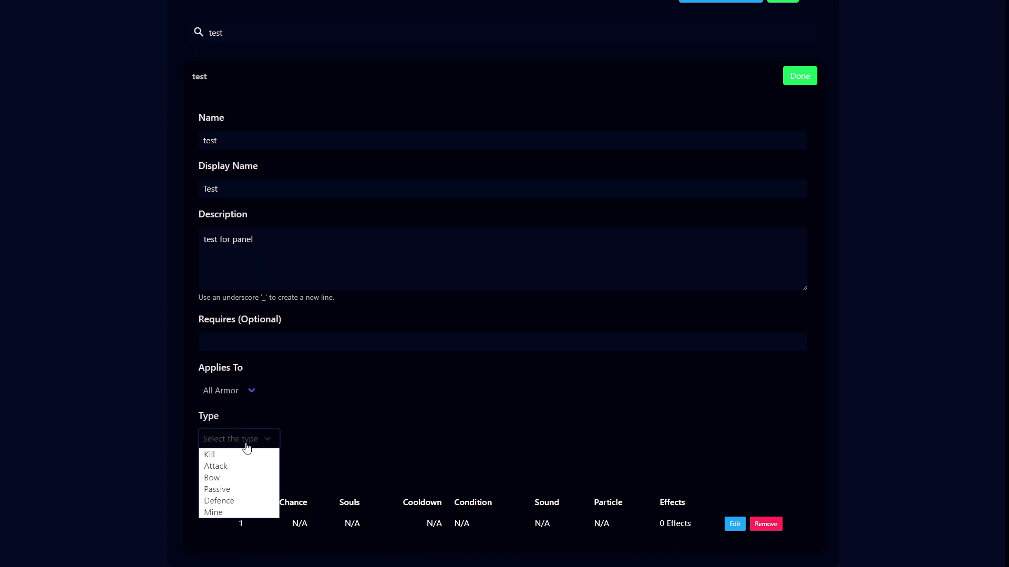
click(232, 488)
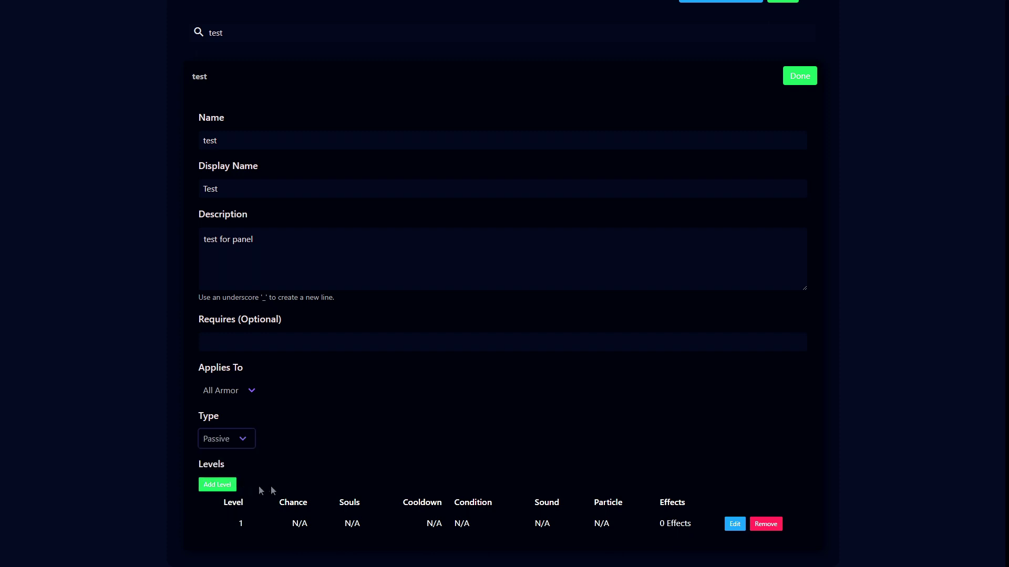
click(249, 438)
click(327, 444)
click(733, 524)
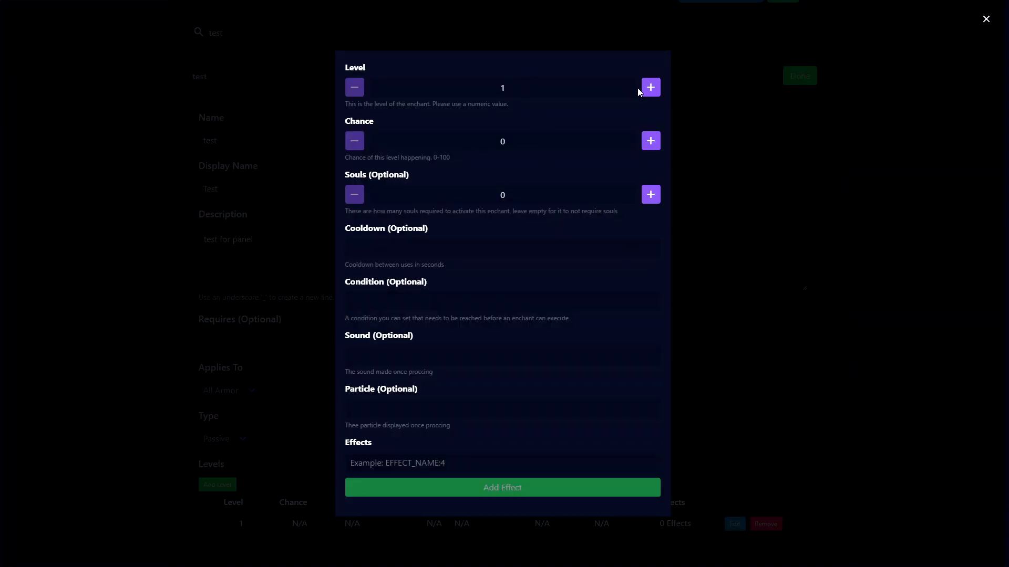
- Set level 1's chance to 100
drag(345, 103, 483, 105)
click(483, 104)
double_click(502, 142)
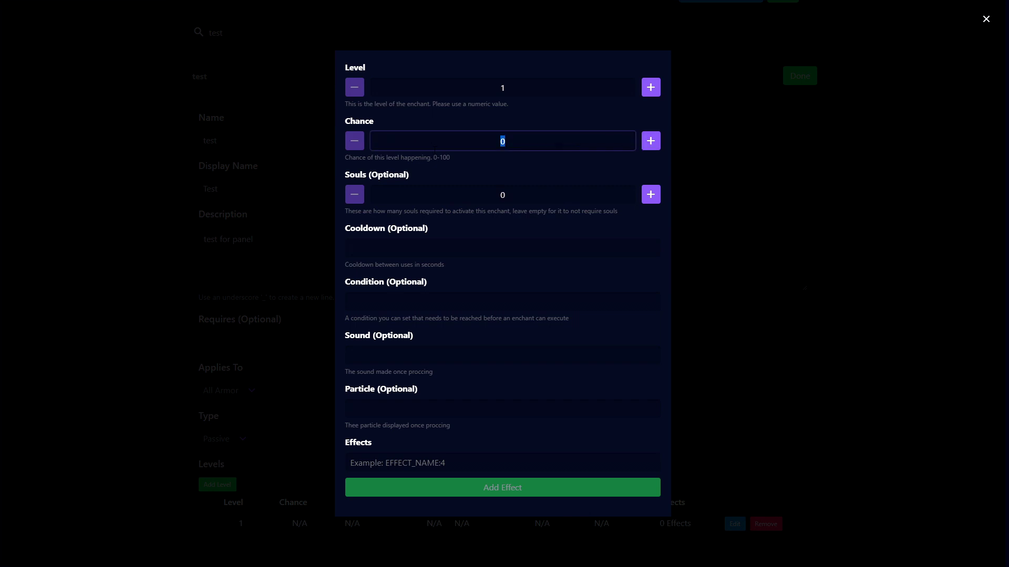
text(100)
click(461, 164)
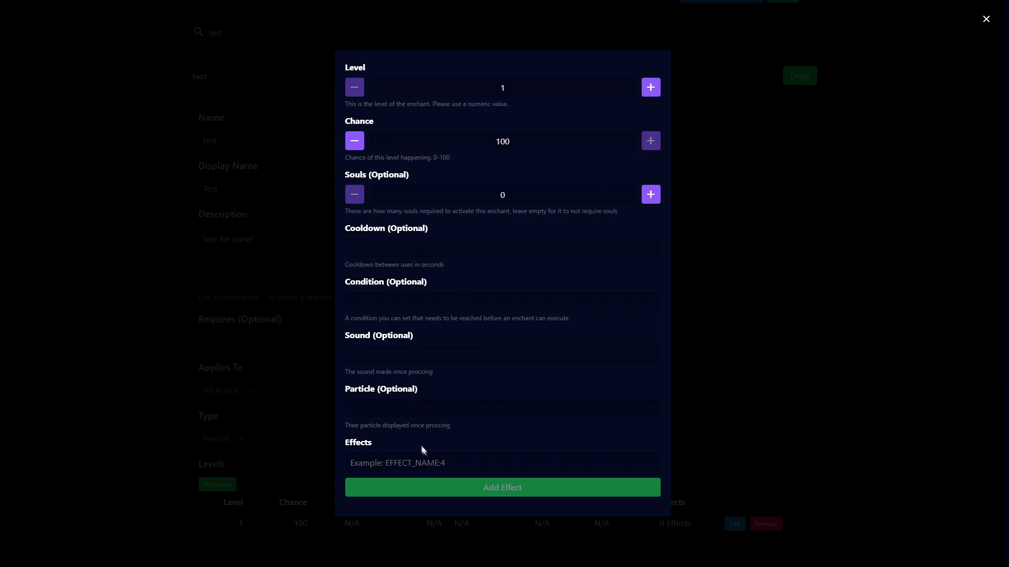
- Enter the effect POTION:SPEED:1:PLAYER, starting from the POTION suggestion template
click(431, 462)
text(P)
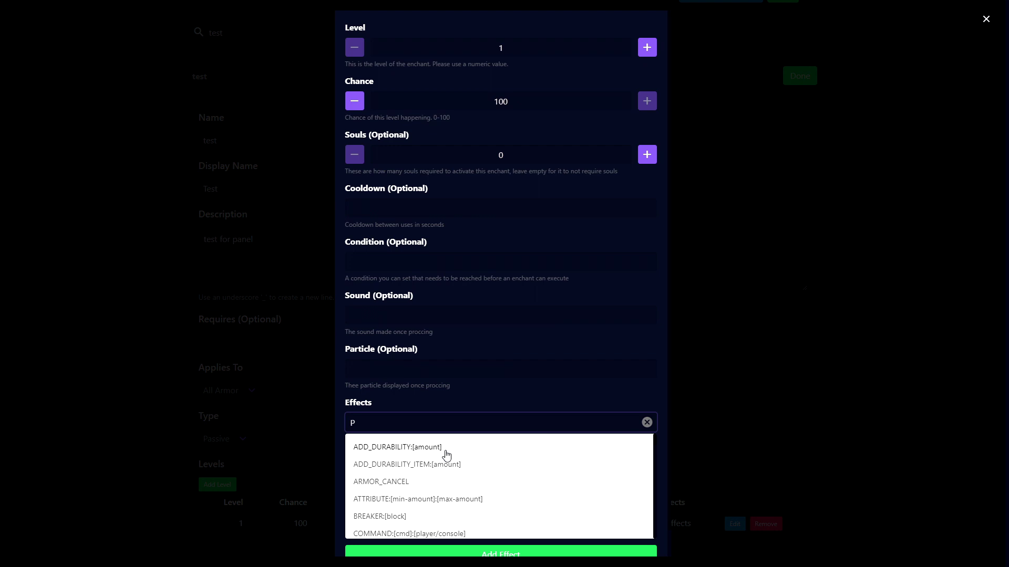
scroll(444, 457, down, 7)
scroll(436, 461, up, 2)
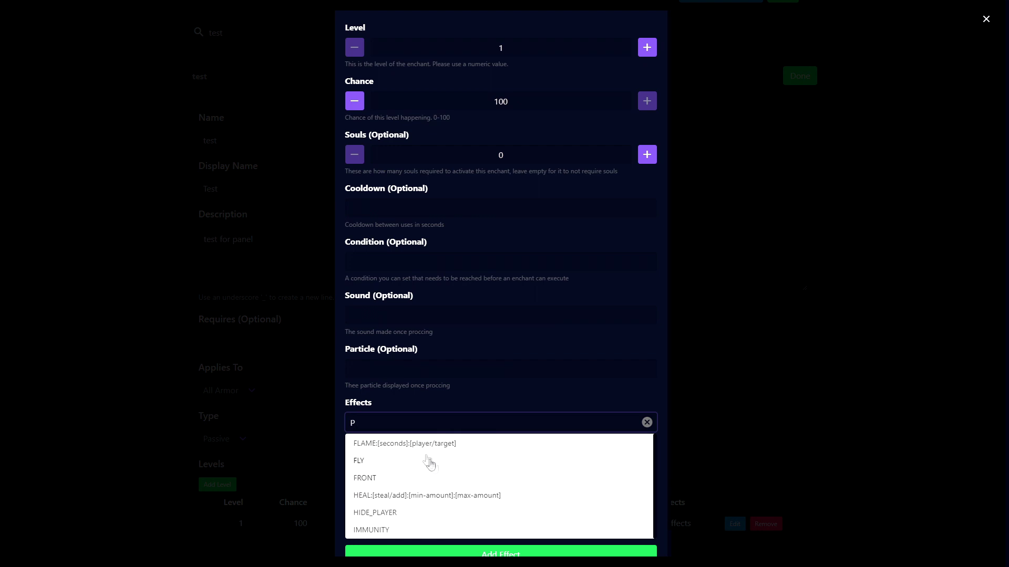
scroll(429, 464, down, 5)
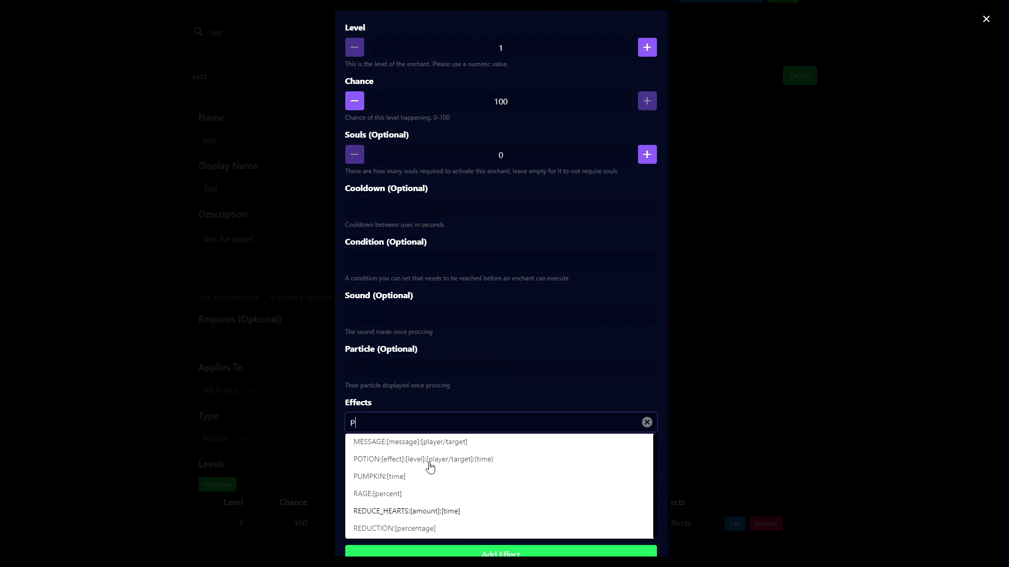
click(429, 462)
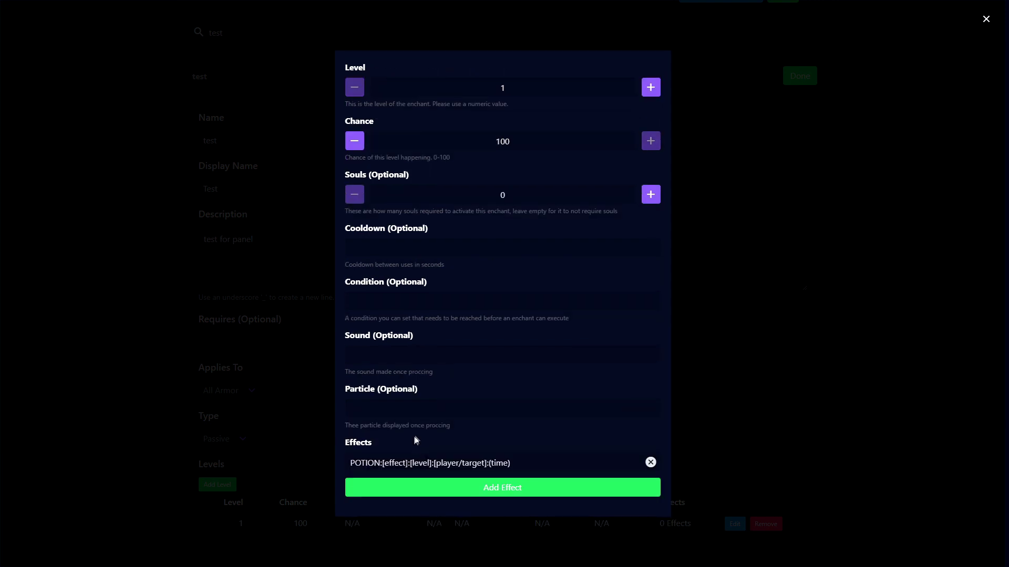
triple_click(531, 460)
click(430, 462)
key(shift+End)
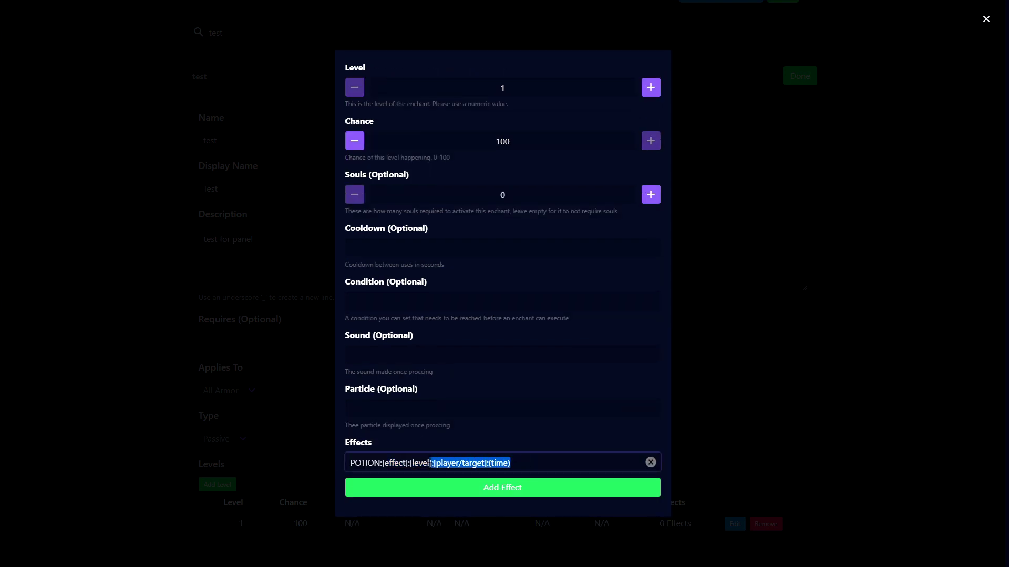
drag(430, 462, 387, 464)
key(BackSpace)
key(BackSpace)
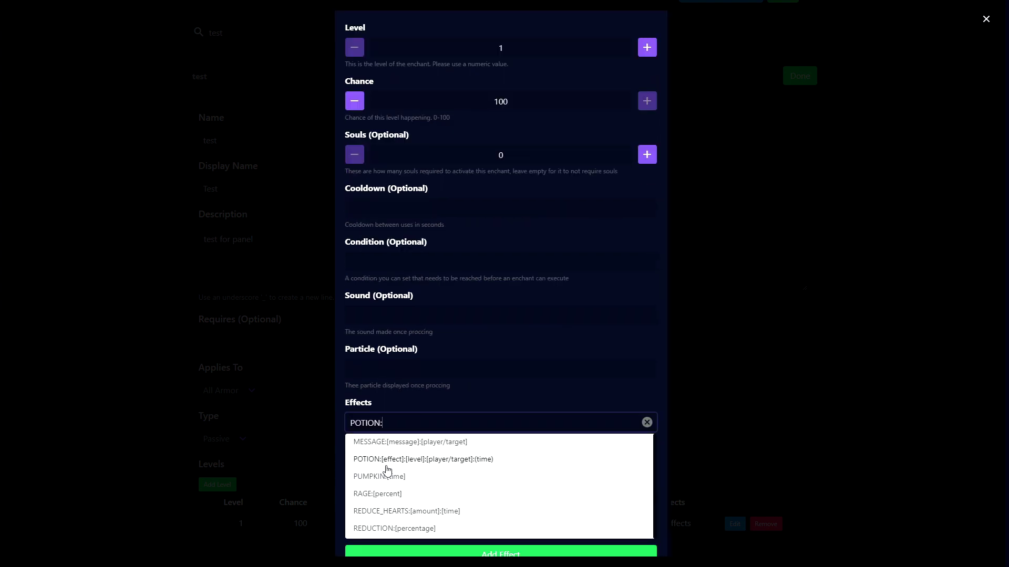
text(SPEED:1:PLAYER)
- Add the POTION:SPEED:1:PLAYER effect to level 1 and close the level settings
click(431, 398)
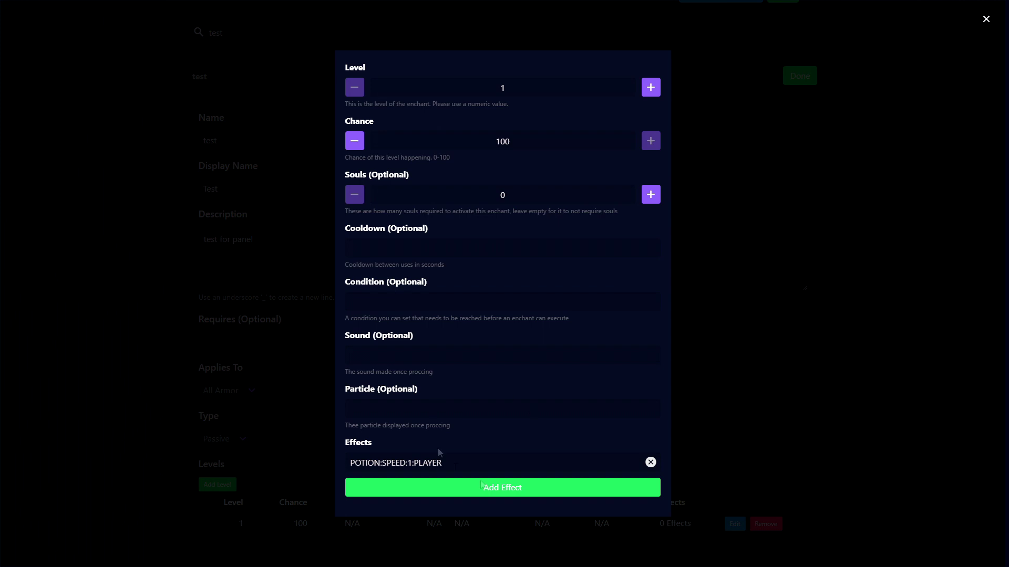
click(510, 487)
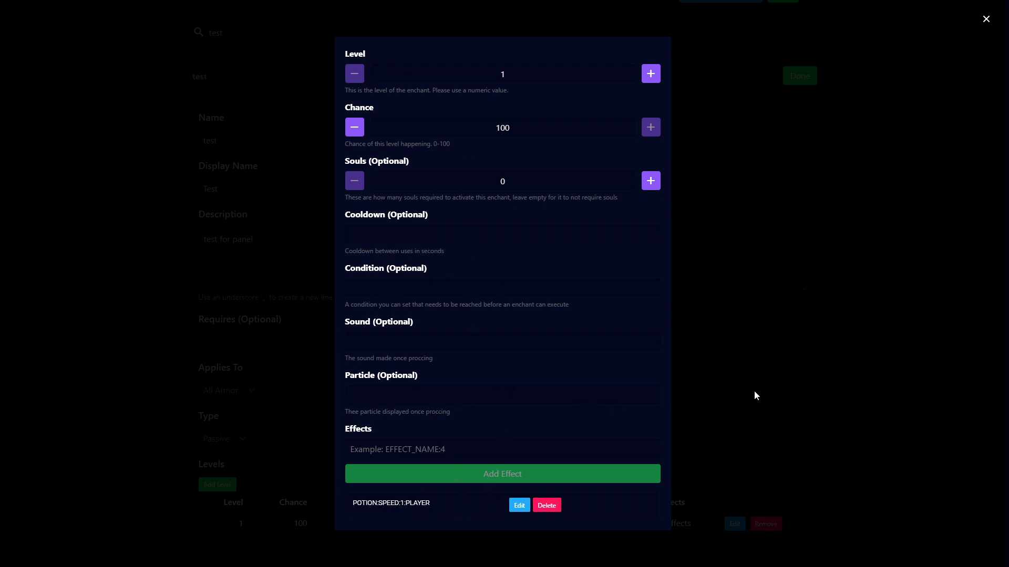
click(986, 21)
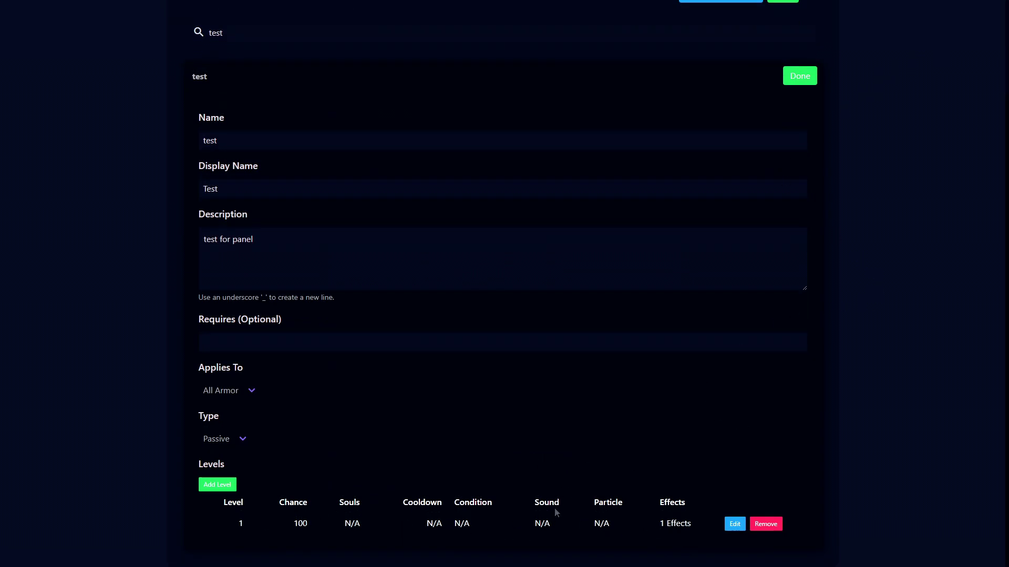
- Finish editing the test enchant and save the LEGENDARY enchant data
scroll(525, 509, up, 2)
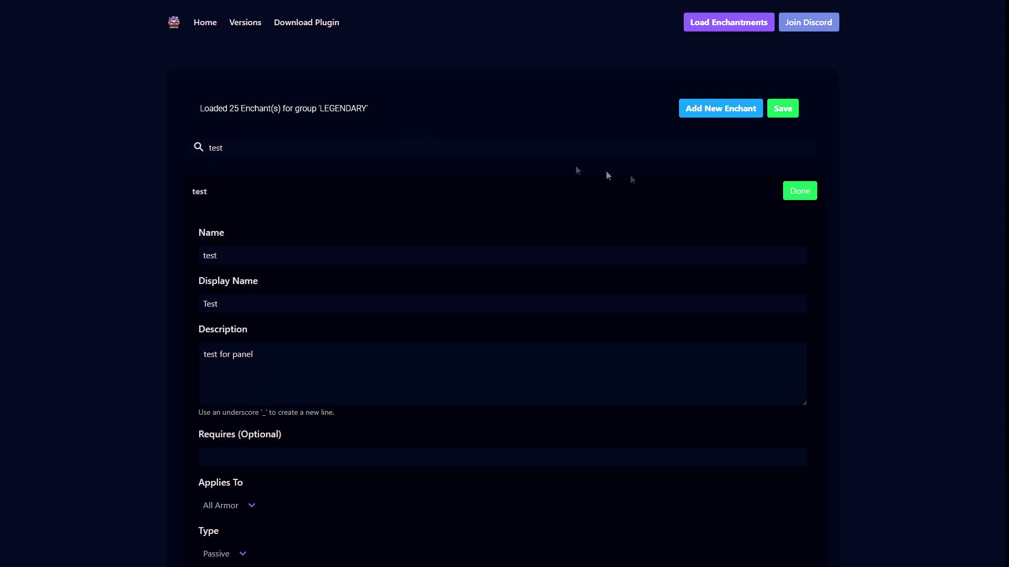
click(804, 195)
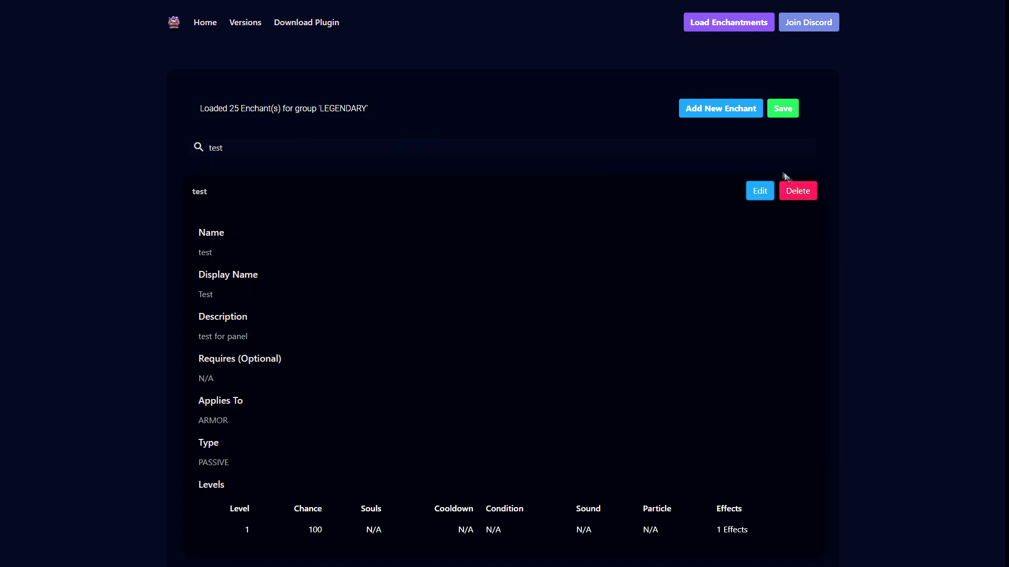
click(783, 116)
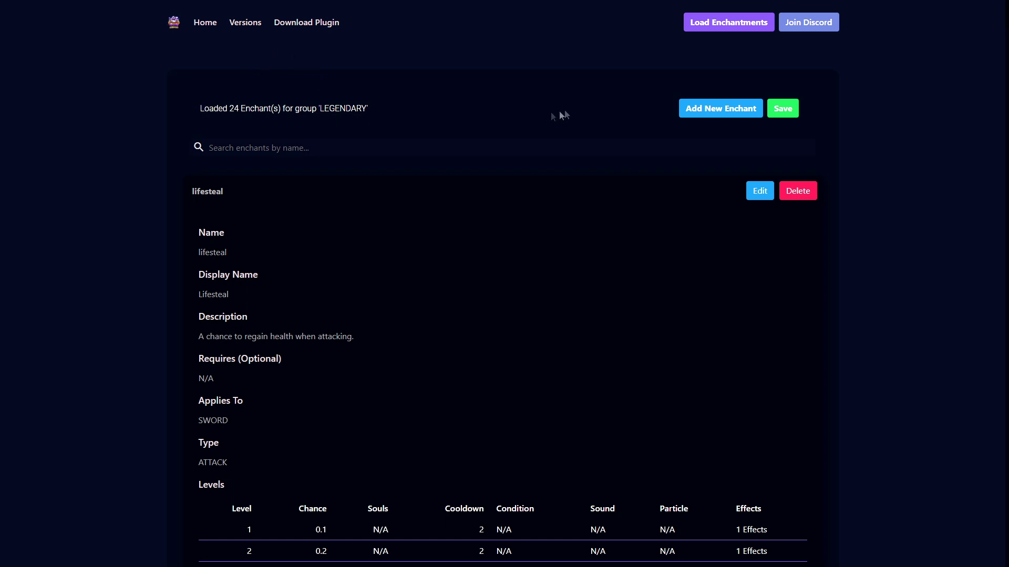
- Place the cursor in the enchant name search box
click(209, 148)
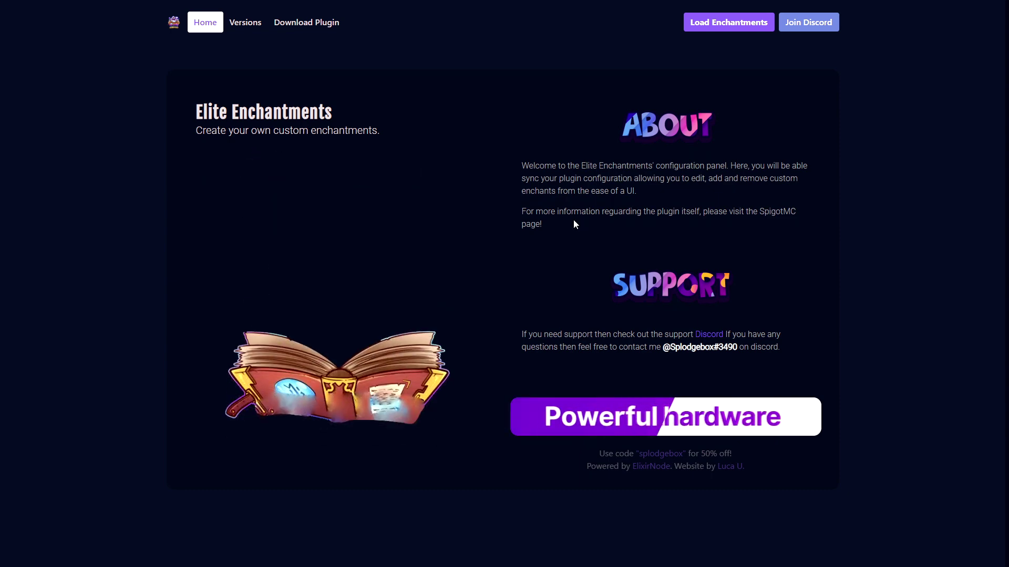
drag(572, 221, 526, 180)
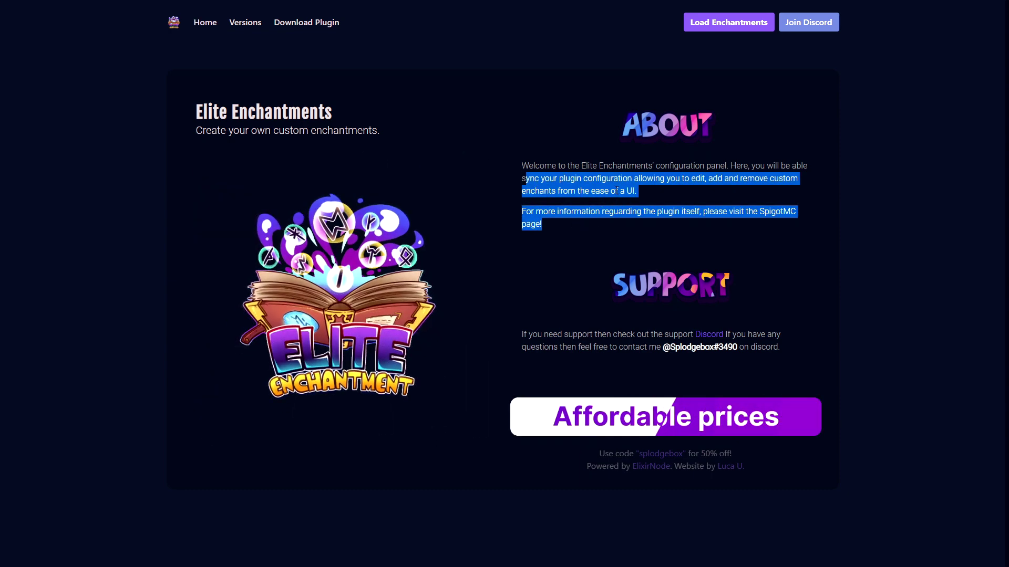
right_click(641, 191)
click(663, 199)
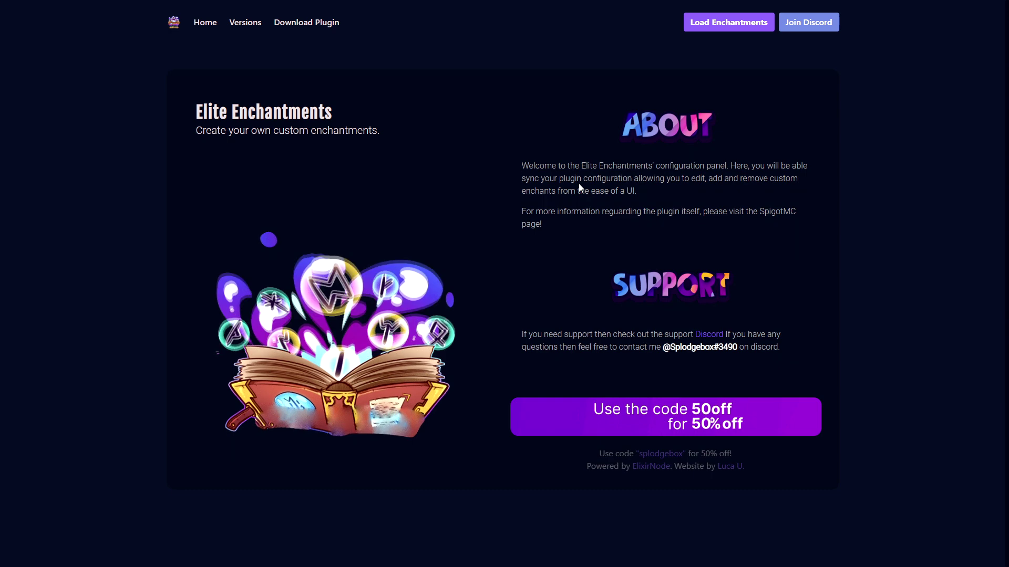